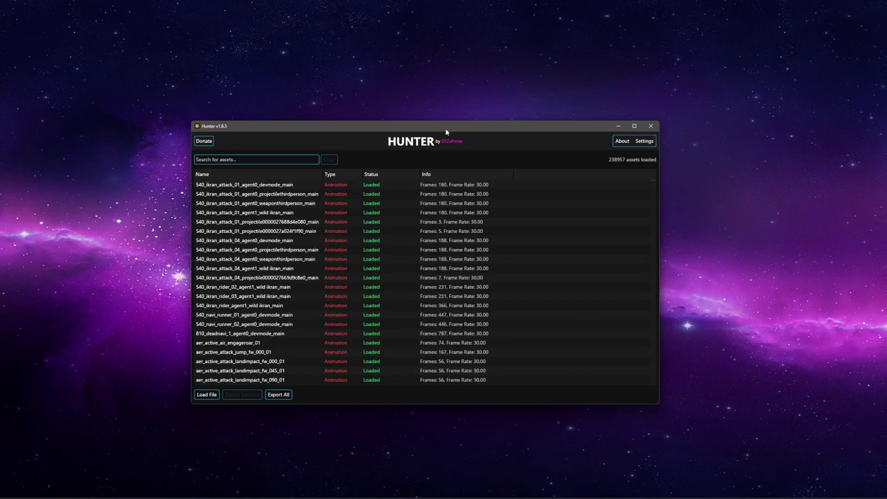
# - Widen the Name column of the asset list so long asset names have more room
pyautogui.moveTo(326, 173); pyautogui.dragTo(422, 174)
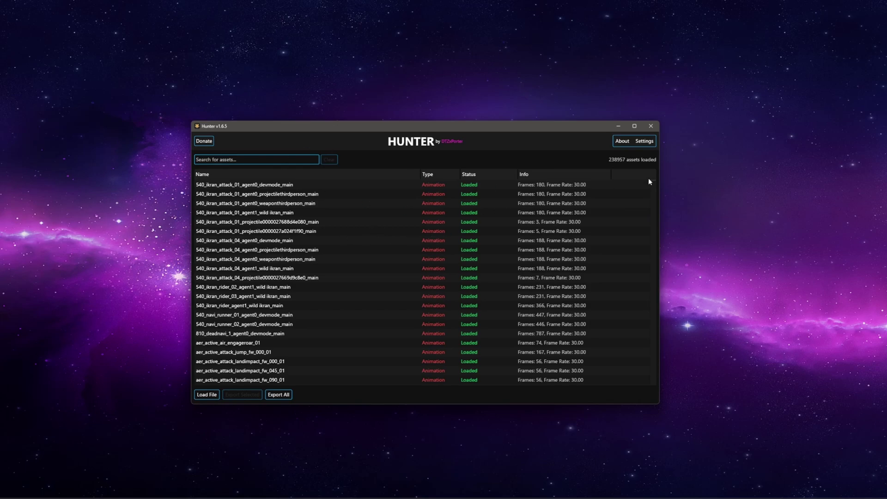
# - Open the settings and look through the general and model export options and the available image file types
pyautogui.click(644, 142)
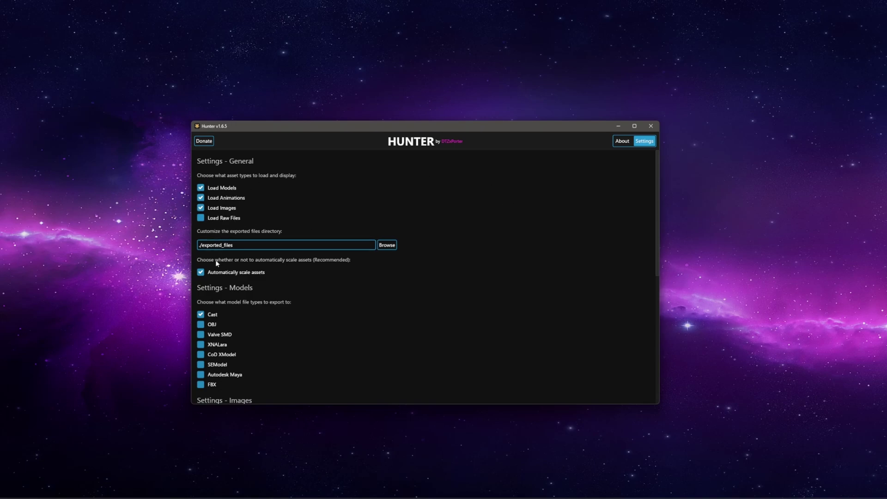
pyautogui.scroll(-1, 273, 290)
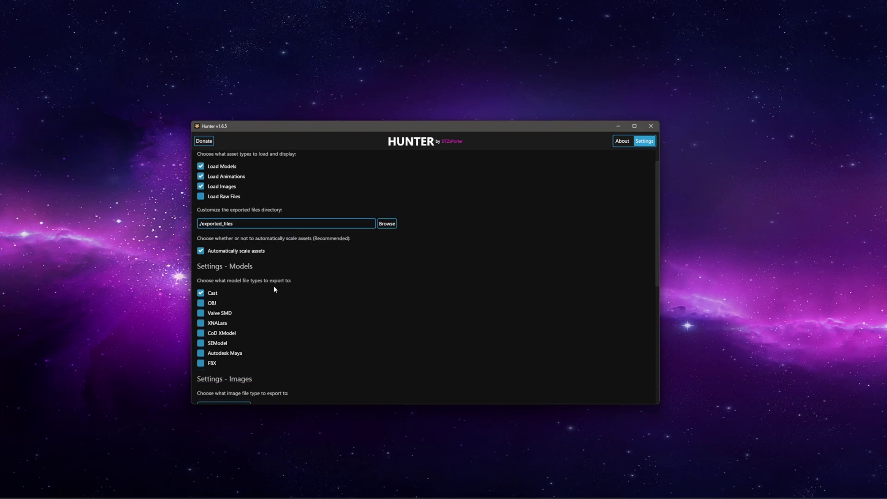
pyautogui.scroll(-4, 313, 254)
pyautogui.scroll(-2, 312, 259)
pyautogui.click(238, 278)
pyautogui.click(231, 261)
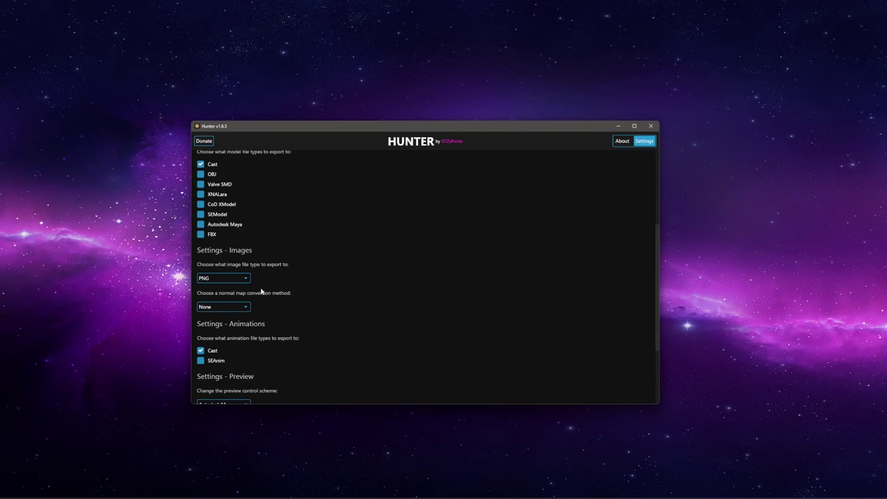
# - Review the model, image, animation, preview and advanced settings, and return to the asset list
pyautogui.scroll(-1, 305, 291)
pyautogui.scroll(2, 304, 290)
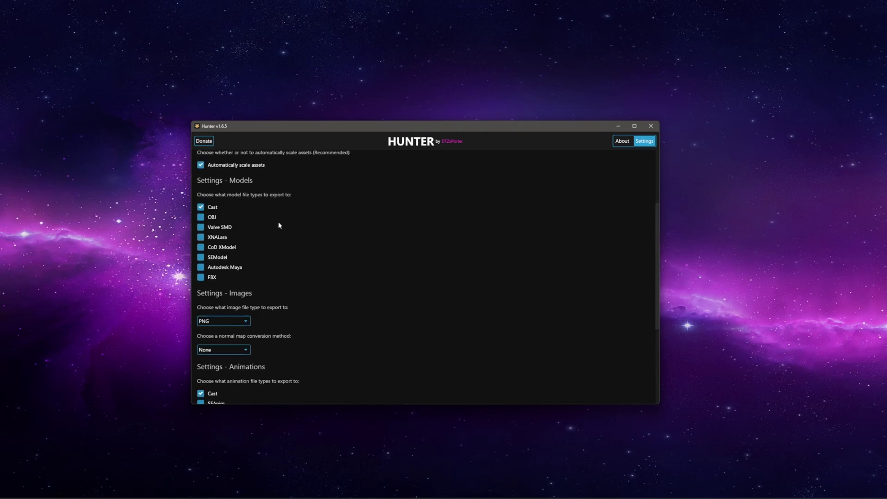
pyautogui.scroll(-1, 277, 264)
pyautogui.scroll(2, 301, 317)
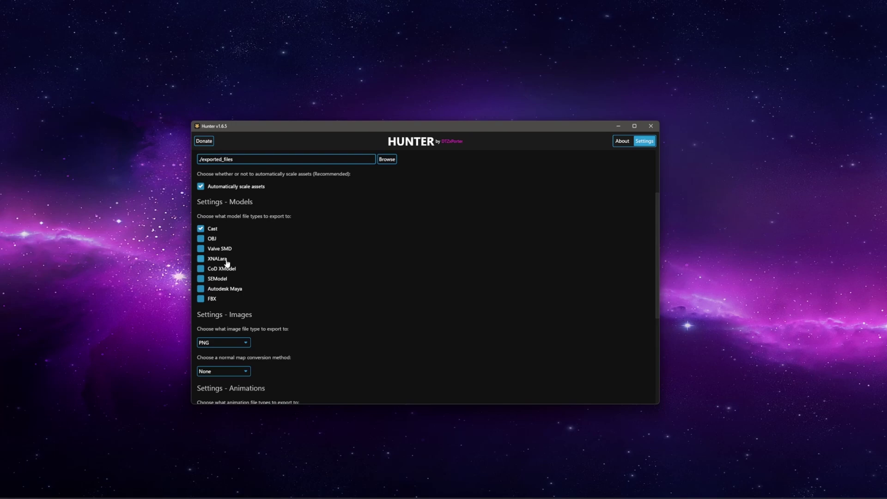
pyautogui.scroll(2, 251, 265)
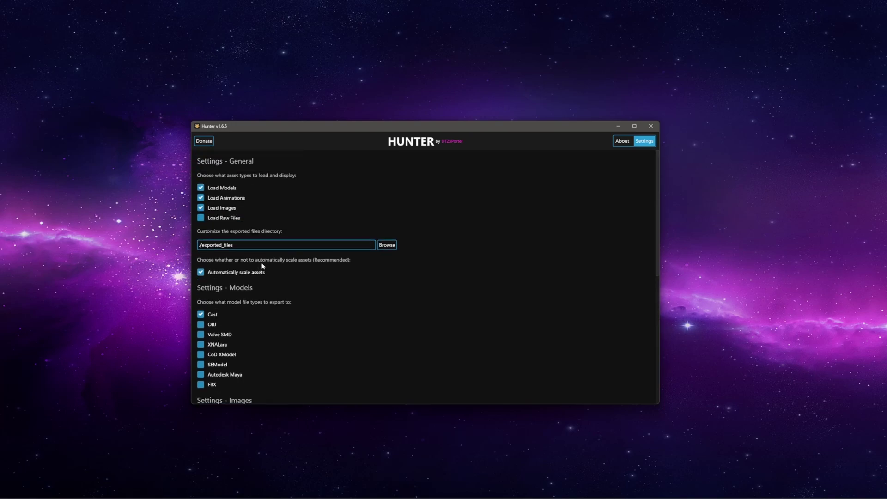
pyautogui.scroll(-2, 301, 265)
pyautogui.scroll(-5, 308, 267)
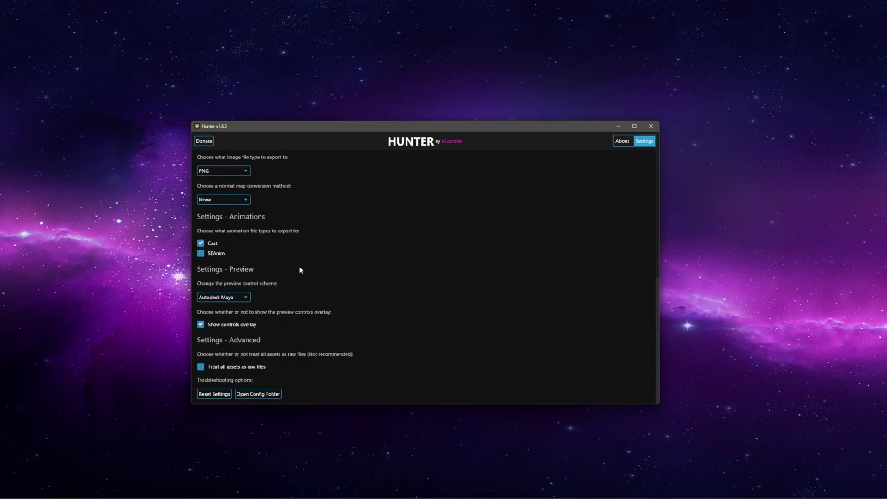
pyautogui.scroll(-1, 291, 282)
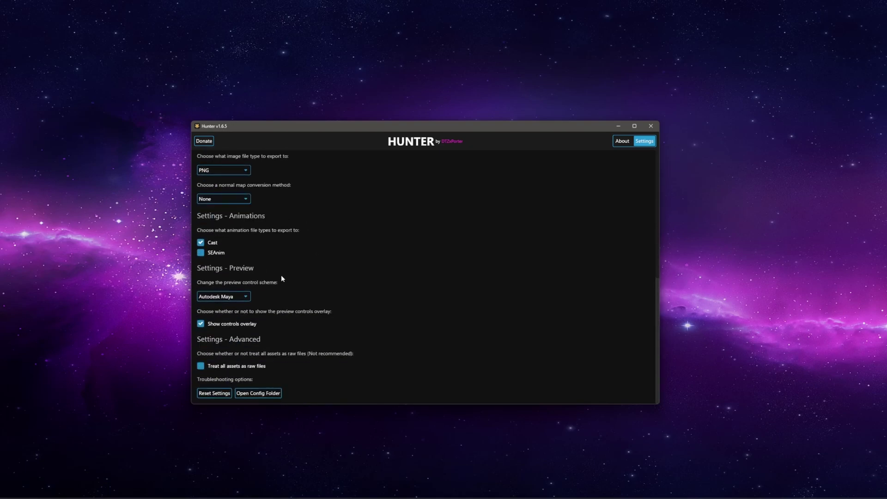
pyautogui.scroll(7, 275, 340)
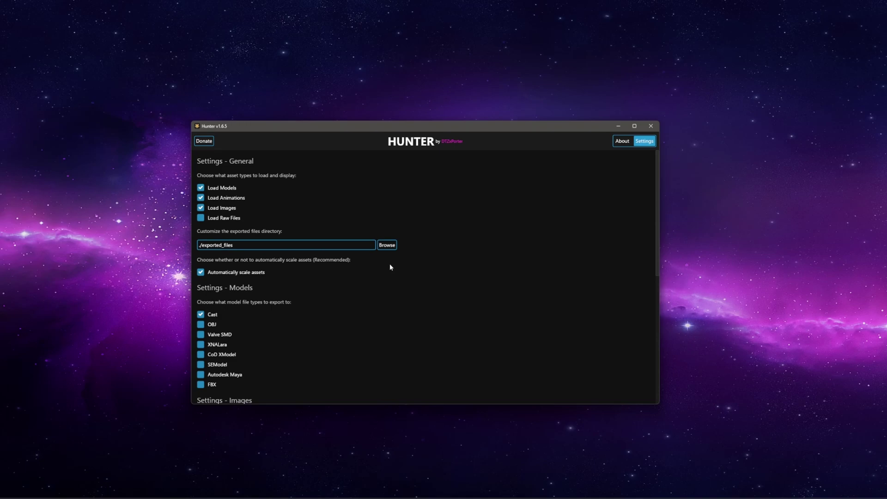
pyautogui.scroll(-6, 391, 263)
pyautogui.scroll(-2, 379, 267)
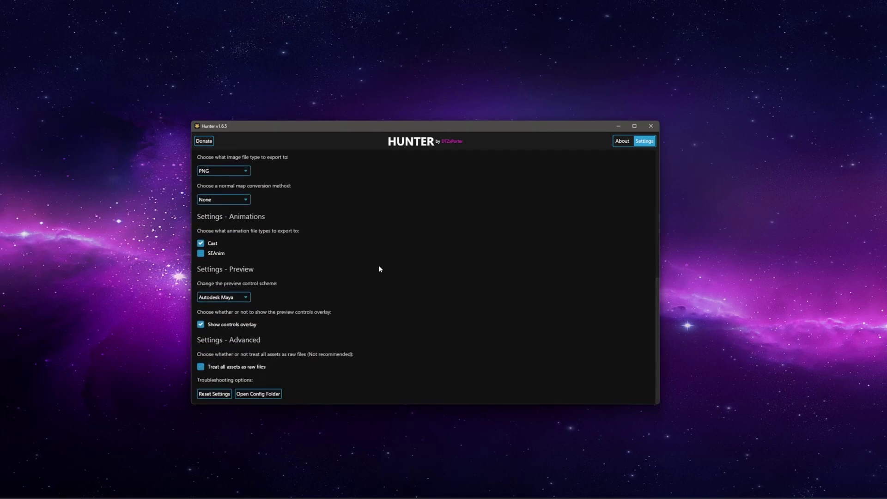
pyautogui.scroll(3, 351, 290)
pyautogui.click(643, 142)
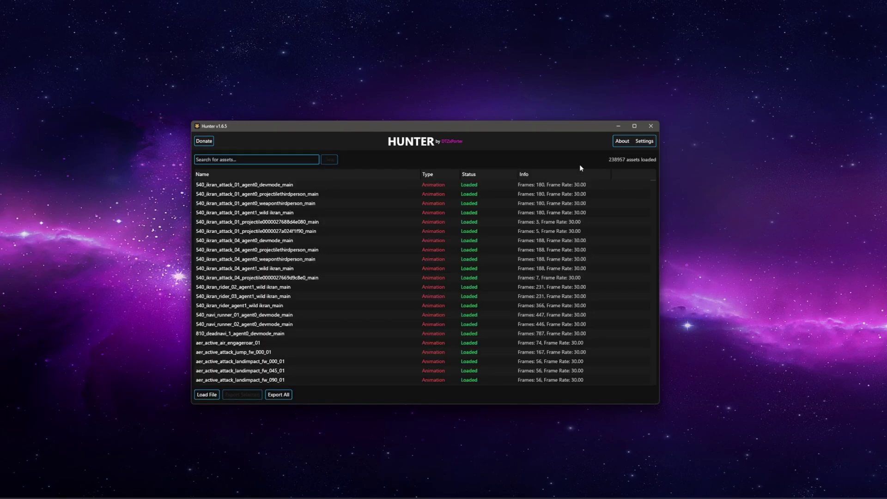
pyautogui.click(272, 185)
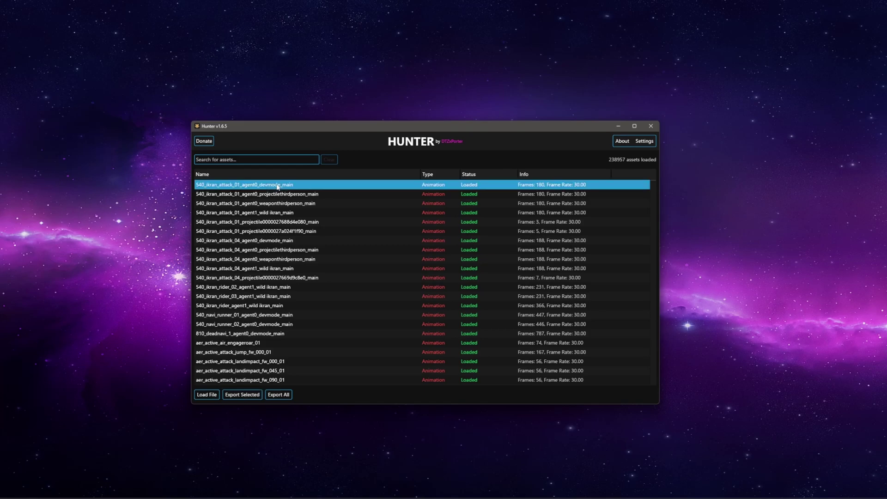
pyautogui.doubleClick(277, 185)
pyautogui.doubleClick(329, 194)
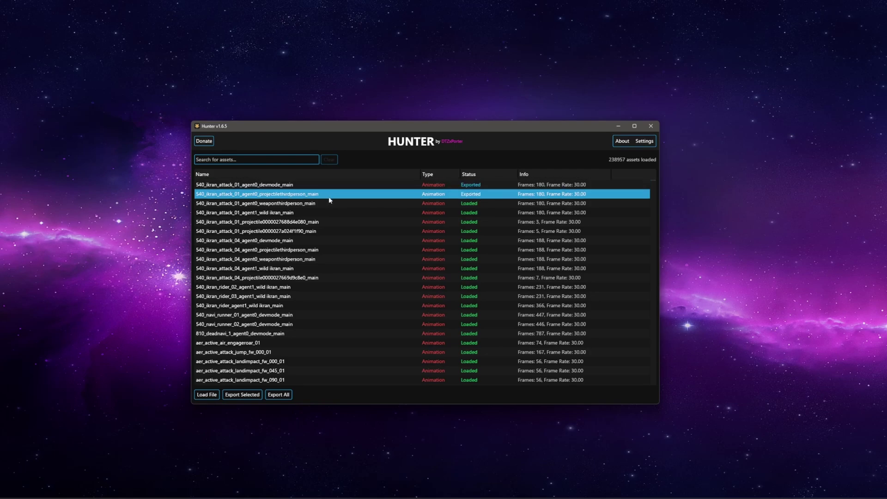
pyautogui.doubleClick(332, 203)
pyautogui.doubleClick(341, 221)
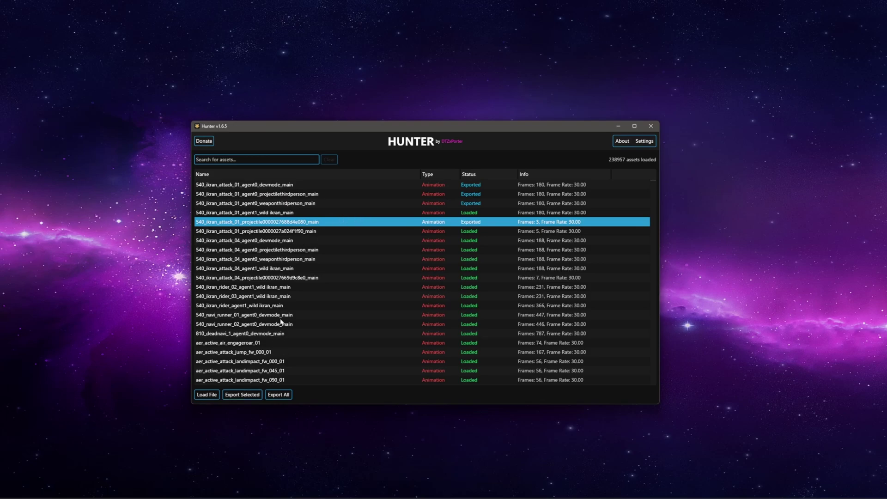
# - Batch-export the animations from the current row through 540_ikran_rider_03_agent1_wild ikran_main, and from 540_ikran_rider_agent1_wild ikran_main through aer_active_air_engageroar_01
pyautogui.keyDown('shift'); pyautogui.click(285, 297); pyautogui.keyUp('shift')
pyautogui.click(242, 395)
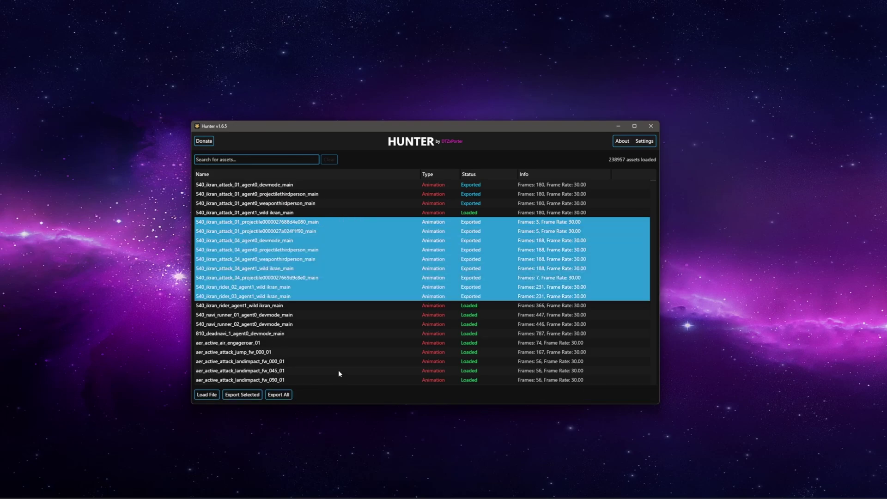
pyautogui.click(302, 307)
pyautogui.keyDown('shift'); pyautogui.doubleClick(297, 338); pyautogui.keyUp('shift')
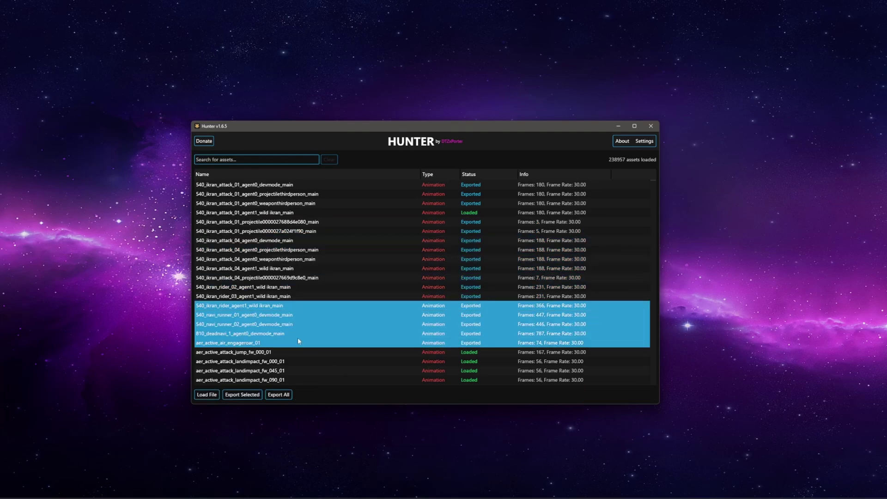
# - Export the skipped animation 540_ikran_attack_01_agent1_wild ikran_main
pyautogui.doubleClick(335, 214)
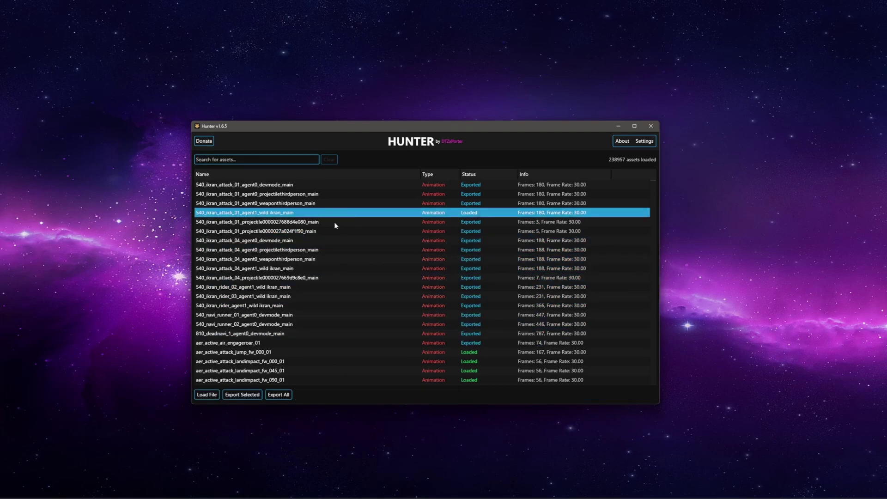
pyautogui.click(333, 315)
pyautogui.click(317, 260)
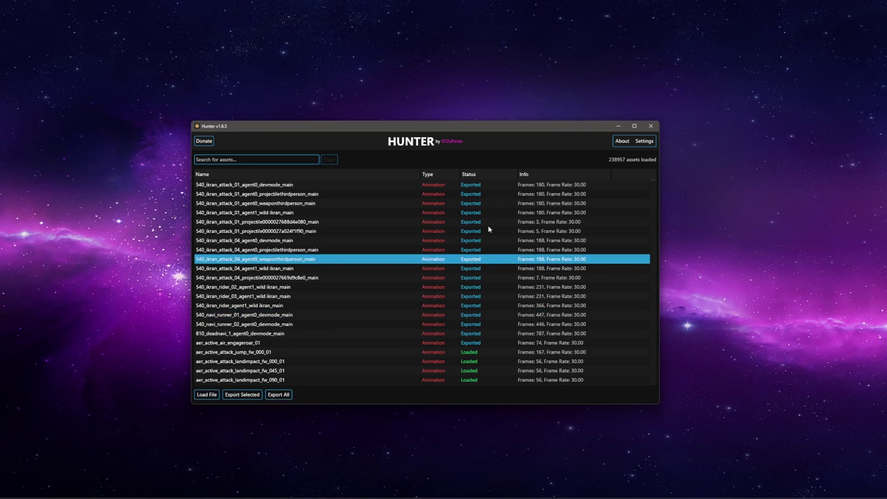
# - Filter the asset list by "navi" and export all matching assets
pyautogui.moveTo(653, 181)
pyautogui.mouseDown()
pyautogui.moveTo(652, 393)
pyautogui.moveTo(656, 178)
pyautogui.mouseUp()
pyautogui.write('navi')
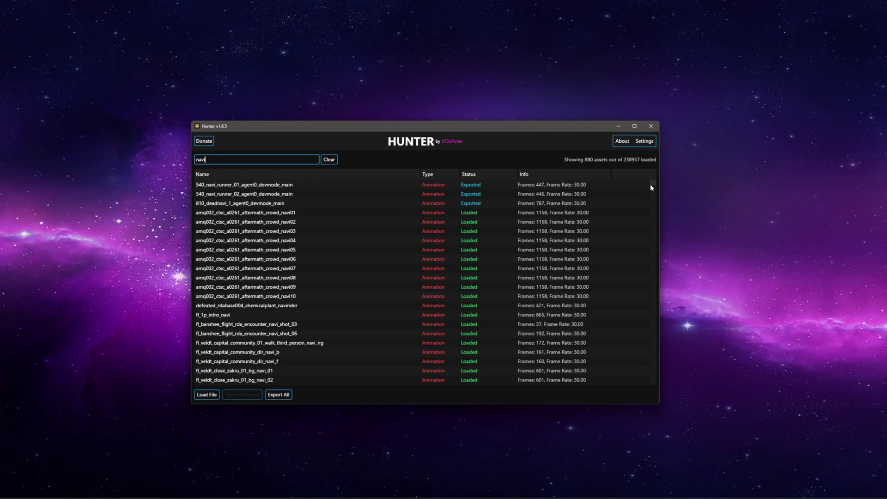
pyautogui.moveTo(652, 182)
pyautogui.mouseDown()
pyautogui.moveTo(650, 398)
pyautogui.moveTo(661, 187)
pyautogui.moveTo(652, 183)
pyautogui.mouseUp()
pyautogui.moveTo(649, 184)
pyautogui.mouseDown()
pyautogui.moveTo(657, 406)
pyautogui.moveTo(652, 183)
pyautogui.mouseUp()
pyautogui.click(284, 397)
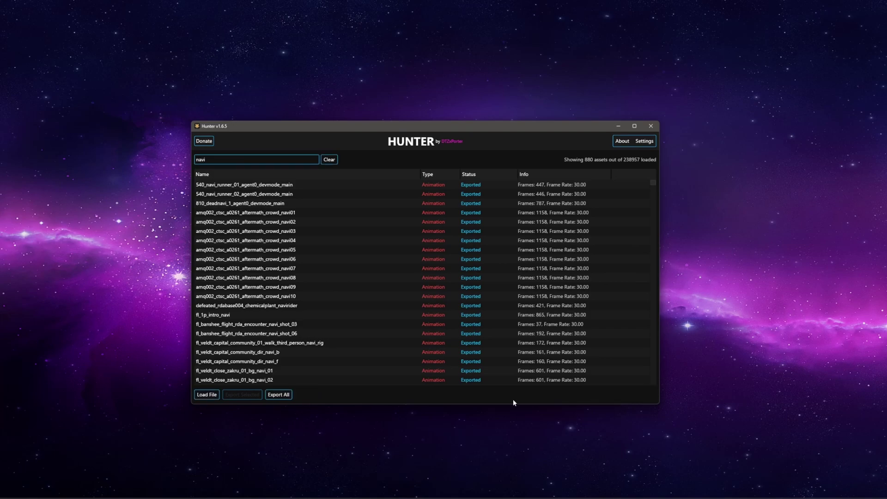
# - Preview the exported model mtx_wpn_override_zeswa_legendary_navi_01 and inspect it from a raised angle at different distances
pyautogui.moveTo(655, 183); pyautogui.dragTo(655, 387)
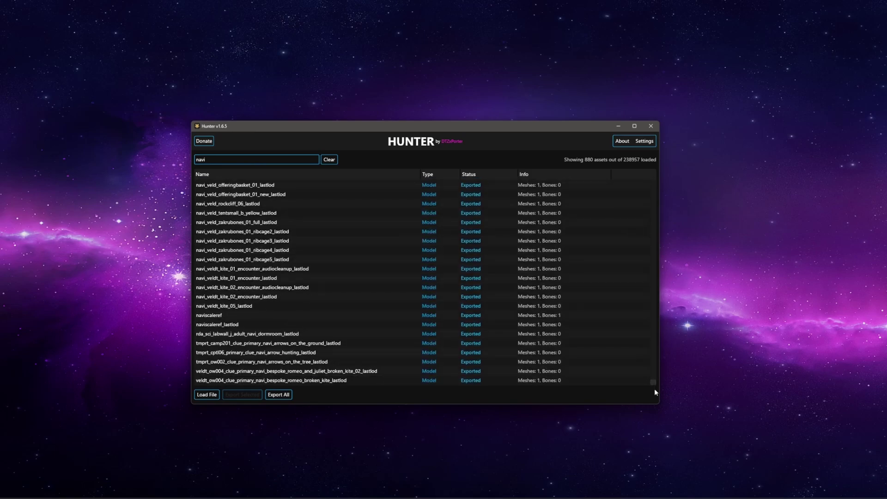
pyautogui.click(277, 252)
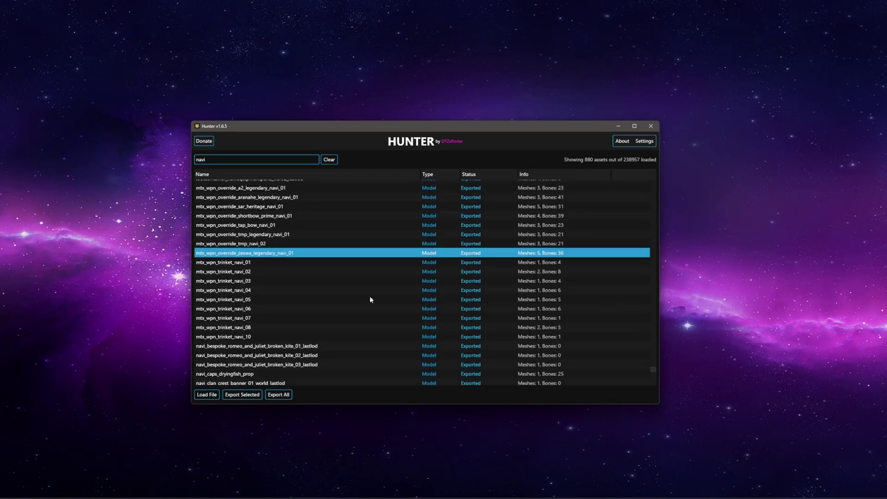
pyautogui.press('p')
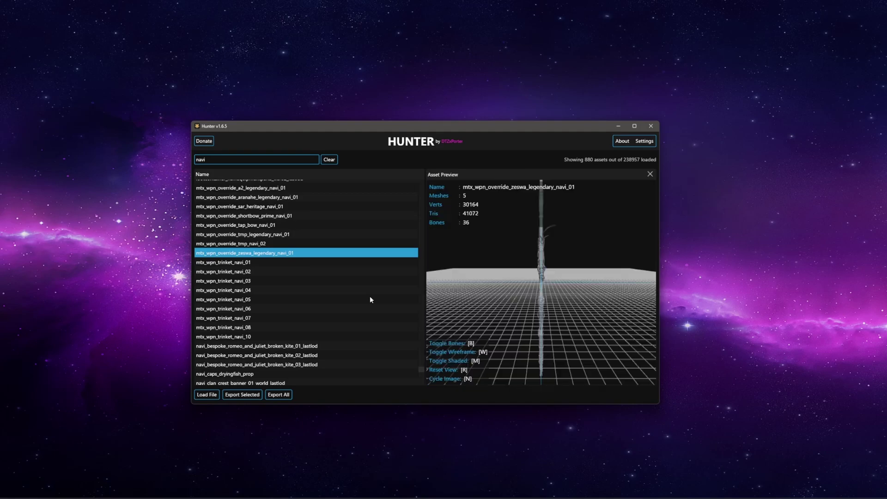
pyautogui.moveTo(555, 274); pyautogui.dragTo(515, 304)
pyautogui.scroll(-5, 429, 300)
pyautogui.scroll(3, 515, 303)
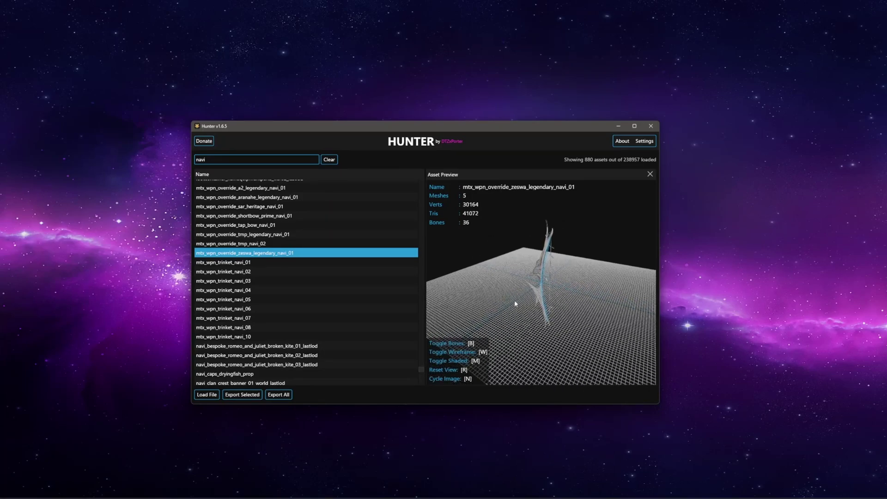
# - Browse the previews of the weapon override and trinket models neighbouring mtx_wpn_override_zeswa_legendary_navi_01
pyautogui.click(369, 246)
pyautogui.press('Up')
pyautogui.press('Down')
pyautogui.press('Down')
pyautogui.press('Down')
pyautogui.press('Down')
pyautogui.press('Down')
pyautogui.press('Down')
pyautogui.press('Down')
pyautogui.press('Up')
pyautogui.press('Up')
pyautogui.press('Up')
pyautogui.press('Up')
pyautogui.press('Up')
pyautogui.press('Up')
pyautogui.press('Up')
pyautogui.press('Down')
pyautogui.press('Down')
pyautogui.press('Down')
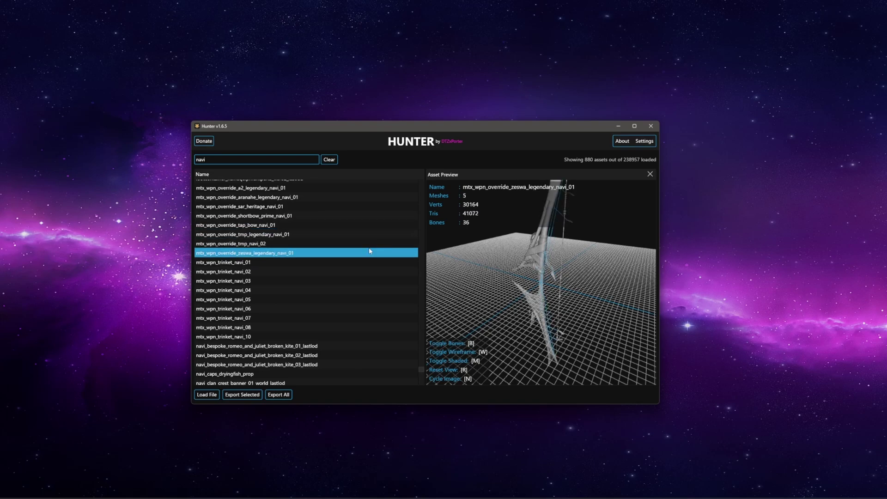
pyautogui.press('Up')
pyautogui.press('Up')
pyautogui.press('Down')
pyautogui.press('Up')
pyautogui.press('Up')
pyautogui.press('Up')
pyautogui.press('Up')
pyautogui.press('Down')
pyautogui.press('Down')
pyautogui.press('Down')
pyautogui.press('Down')
# - Inspect the mtx_wpn_override_tmp_navi_02 bow model in the preview from several angles
pyautogui.moveTo(532, 300); pyautogui.dragTo(557, 289)
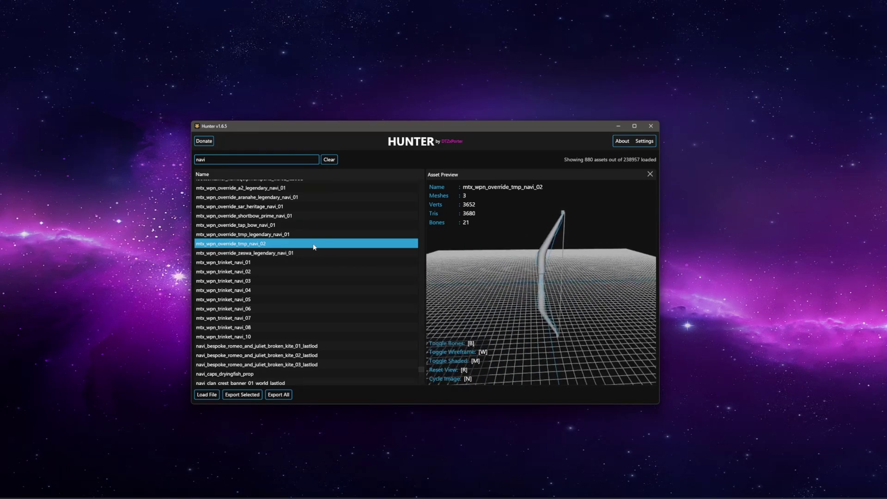
pyautogui.moveTo(555, 231); pyautogui.dragTo(491, 285)
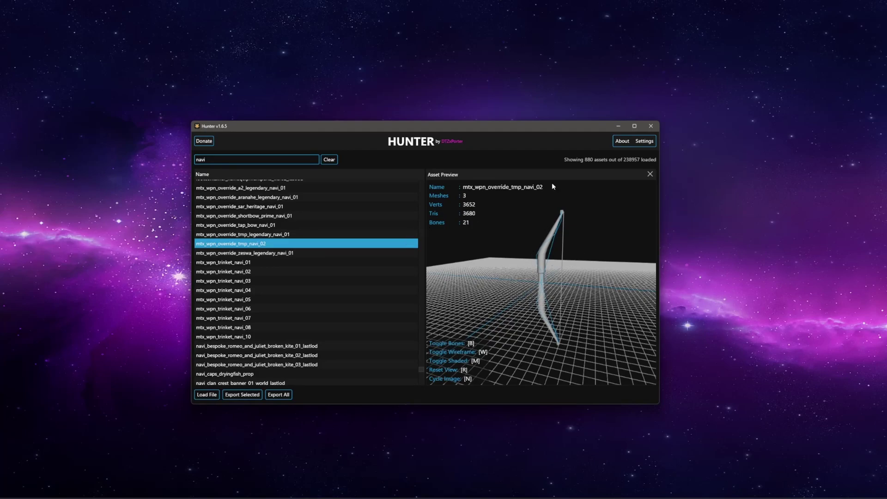
pyautogui.moveTo(500, 285); pyautogui.dragTo(561, 321)
pyautogui.scroll(5, 546, 332)
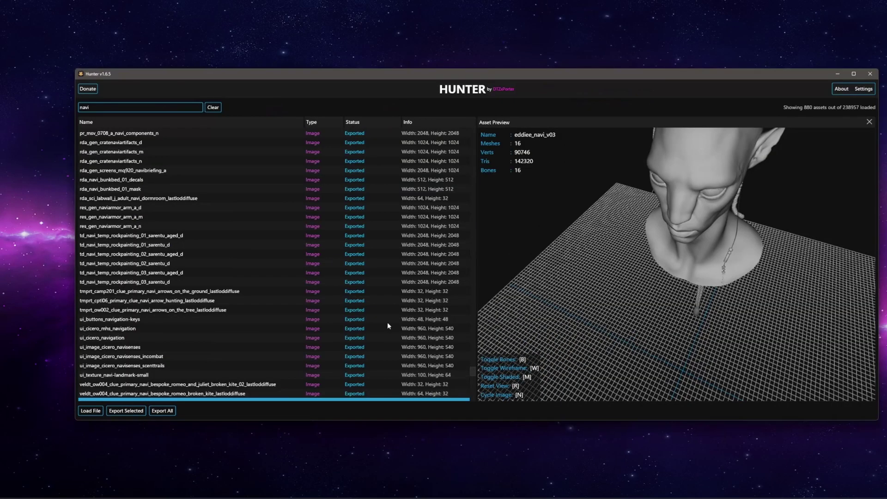
# - Preview the image td_navi_temp_rockpainting_02_sarentu_d and examine it at smaller and larger scales
pyautogui.click(308, 264)
pyautogui.scroll(-3, 719, 289)
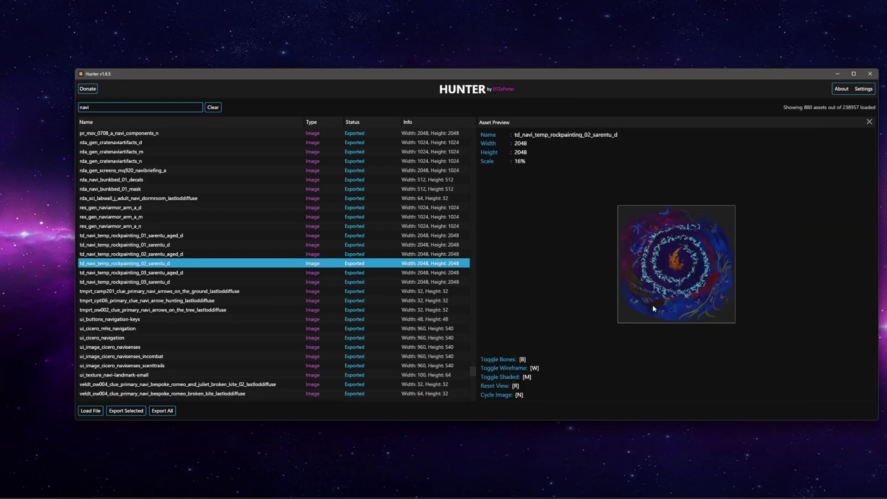
pyautogui.scroll(5, 655, 305)
# - Browse the previews of the td_navi_temp_rockpainting images and the images listed around them
pyautogui.click(178, 254)
pyautogui.press('Up')
pyautogui.press('Up')
pyautogui.press('Up')
pyautogui.press('Down')
pyautogui.press('Down')
pyautogui.press('Down')
pyautogui.press('Down')
pyautogui.press('Down')
pyautogui.press('Down')
pyautogui.press('Down')
pyautogui.press('Up')
pyautogui.press('Up')
pyautogui.press('Up')
pyautogui.press('Up')
pyautogui.press('Up')
pyautogui.press('Up')
pyautogui.press('Up')
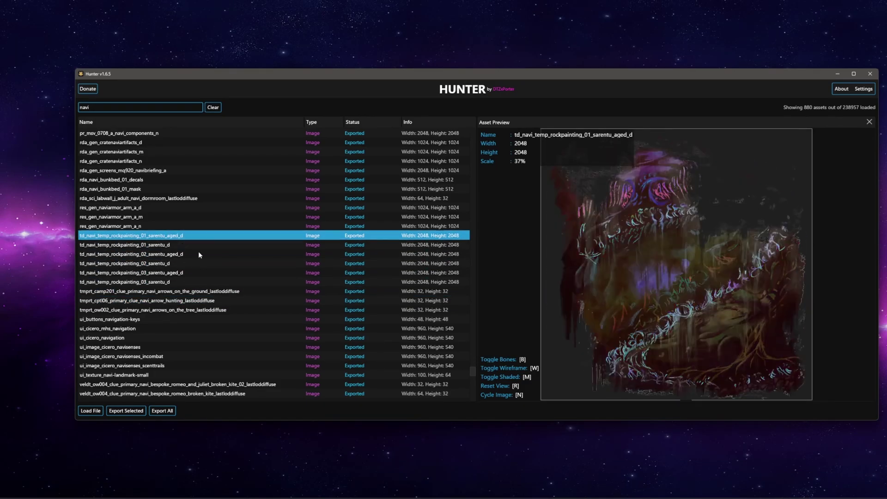
# - Clear the "navi" filter and search the assets for "rnf_body_01"
pyautogui.click(213, 107)
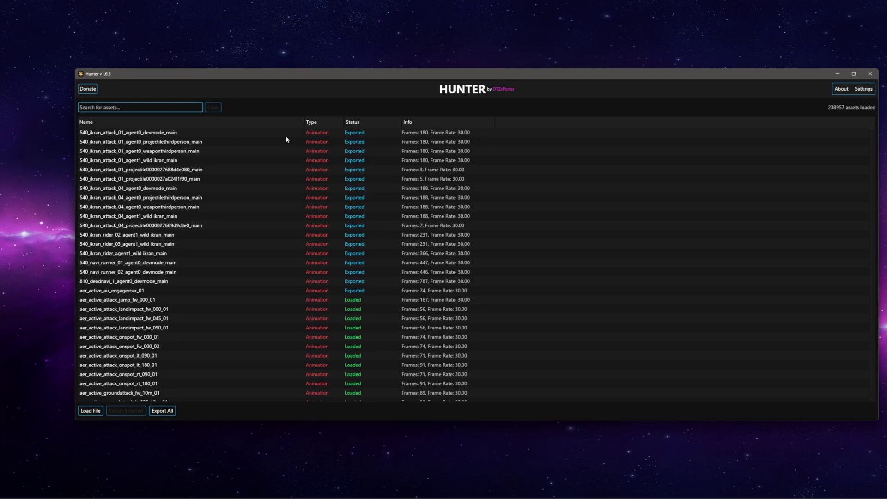
pyautogui.write('rnf_body_091')
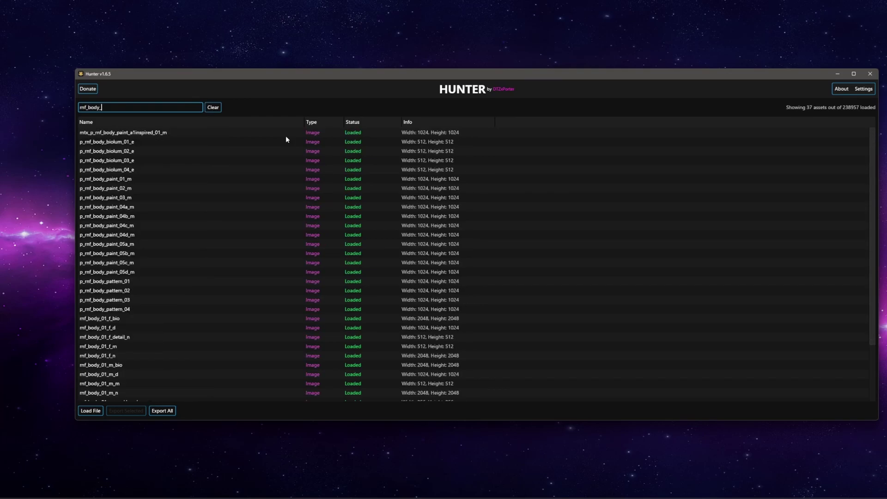
pyautogui.press('BackSpace')
pyautogui.press('BackSpace')
pyautogui.write('1')
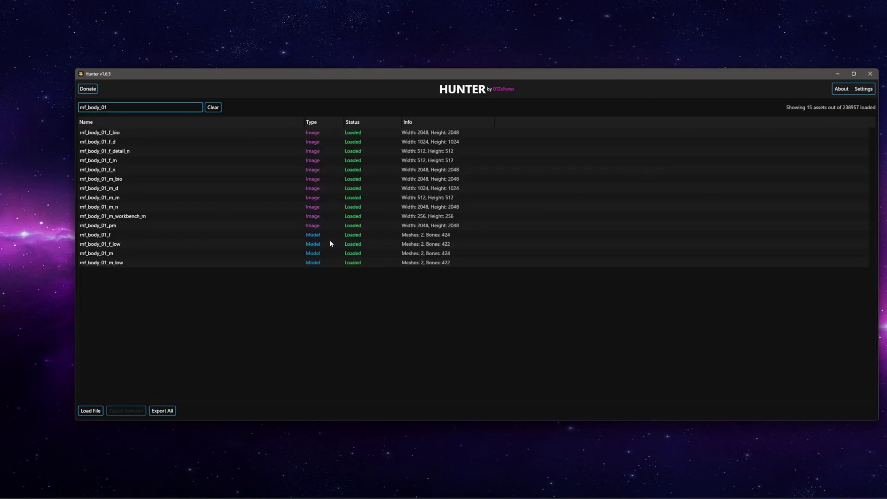
# - Highlight the rnf_body_01_f and rnf_body_01_m models and the related images from rnf_body_01_pm up to rnf_body_01_f_bio
pyautogui.click(113, 236)
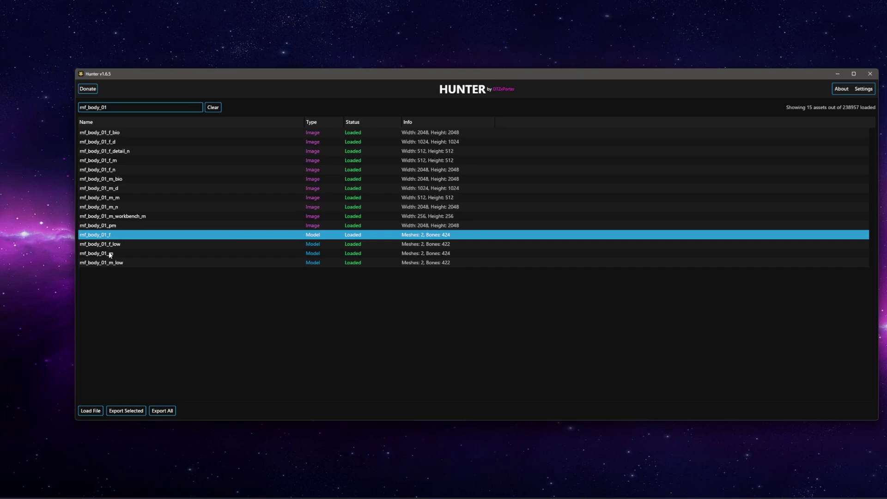
pyautogui.click(110, 254)
pyautogui.click(113, 227)
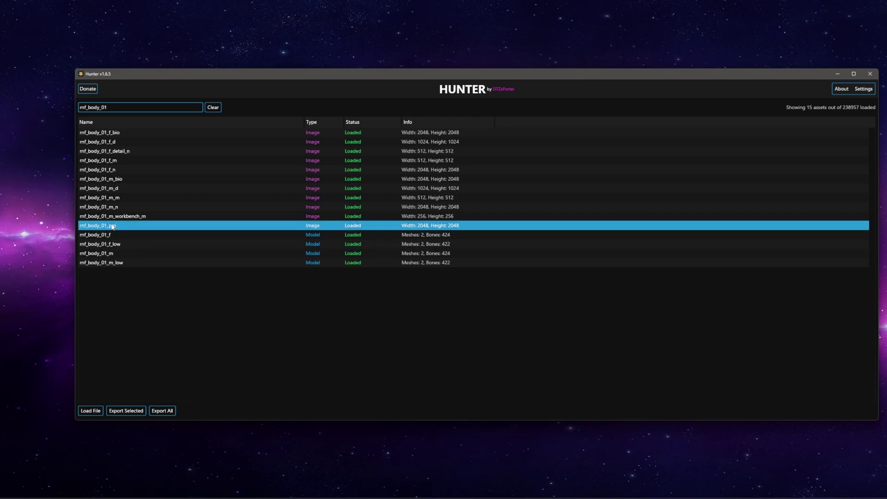
pyautogui.keyDown('shift'); pyautogui.click(123, 133); pyautogui.keyUp('shift')
pyautogui.click(123, 133)
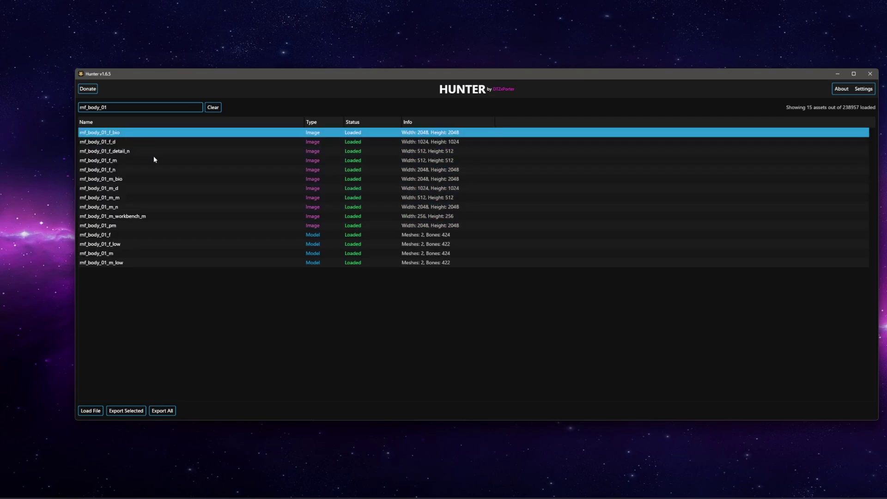
# - Browse the previews of the rnf_body_01 texture images, starting from rnf_body_01_f_d
pyautogui.press('Down')
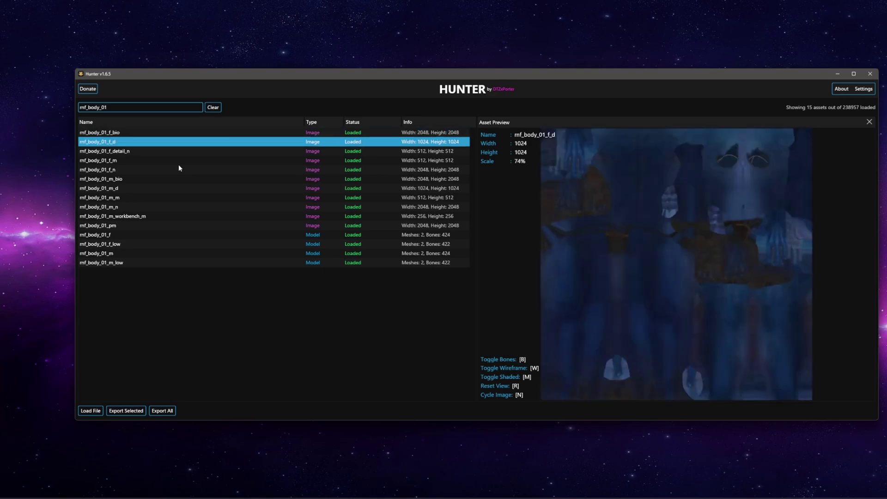
pyautogui.press('Down')
pyautogui.press('Down')
pyautogui.press('Down')
pyautogui.press('Down')
pyautogui.press('Down')
pyautogui.press('Down')
pyautogui.press('Down')
pyautogui.press('Down')
pyautogui.press('Down')
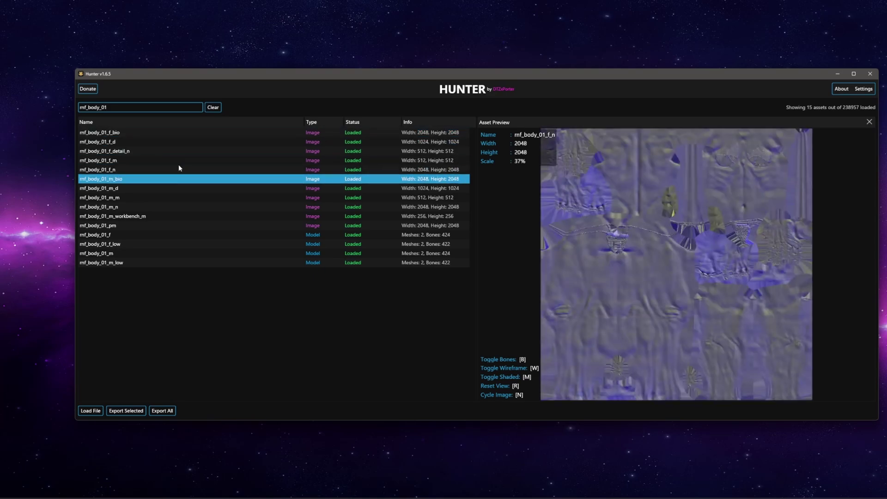
pyautogui.press('Up')
pyautogui.press('Up')
pyautogui.press('Down')
pyautogui.press('Down')
pyautogui.press('Down')
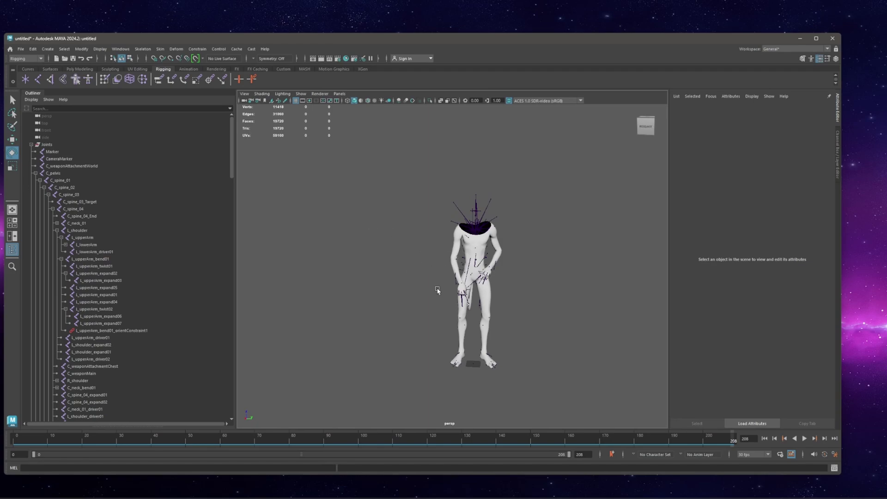
# - Switch to Maya and play the body animation from frame 0 with the joints displayed through the mesh
pyautogui.moveTo(23, 442)
pyautogui.mouseDown()
pyautogui.moveTo(710, 448)
pyautogui.moveTo(17, 441)
pyautogui.mouseUp()
pyautogui.click(454, 100)
pyautogui.scroll(5, 438, 289)
pyautogui.scroll(-3, 438, 288)
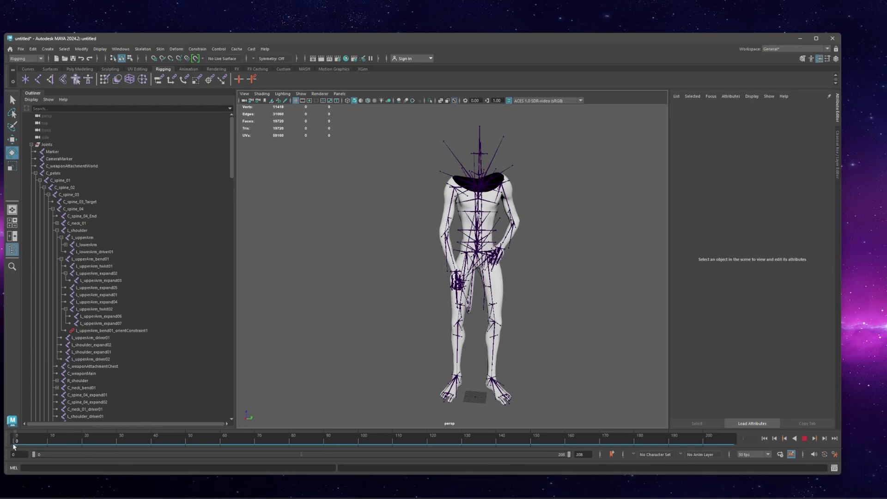
pyautogui.click(805, 438)
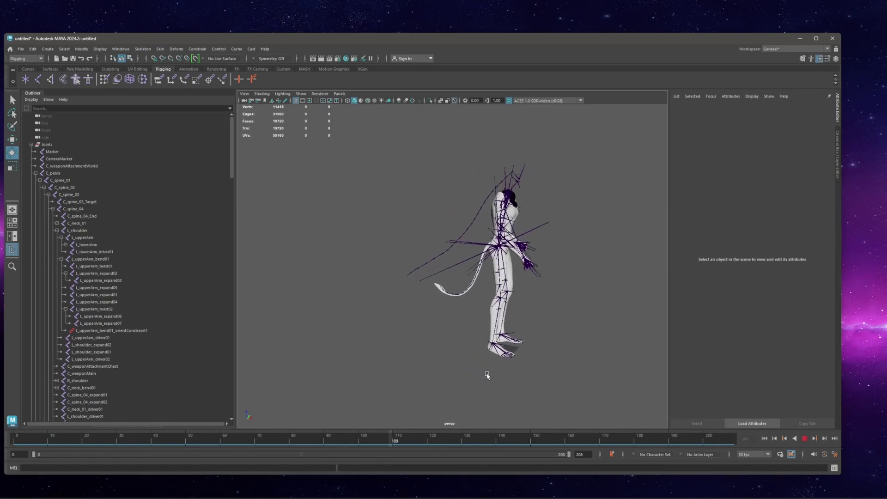
# - Turn off the see-through joint display, review the body animation playback and stop it
pyautogui.click(454, 101)
pyautogui.click(804, 438)
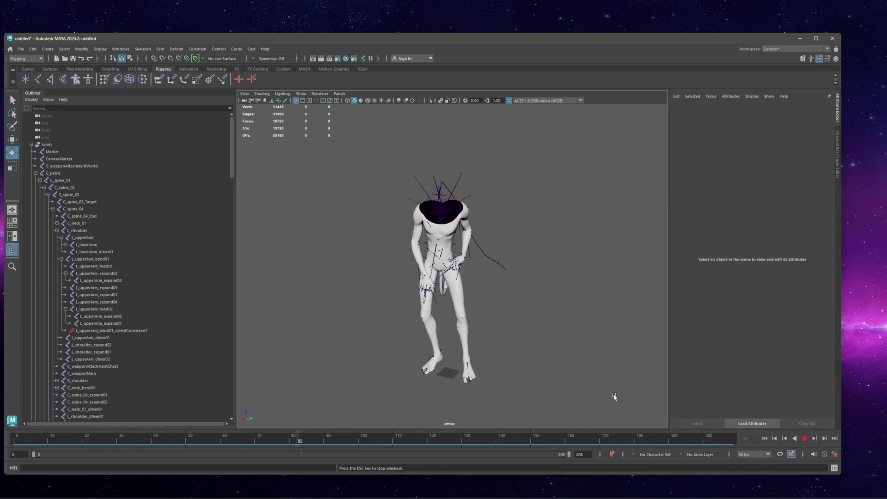
pyautogui.click(804, 439)
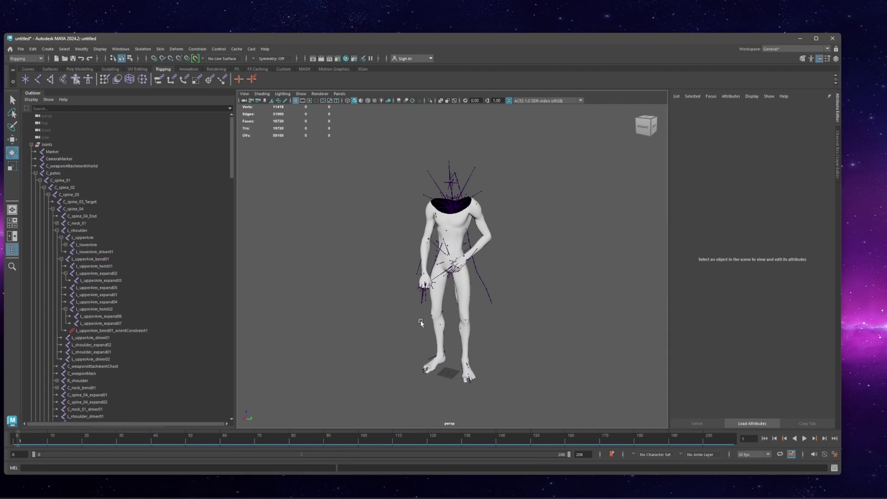